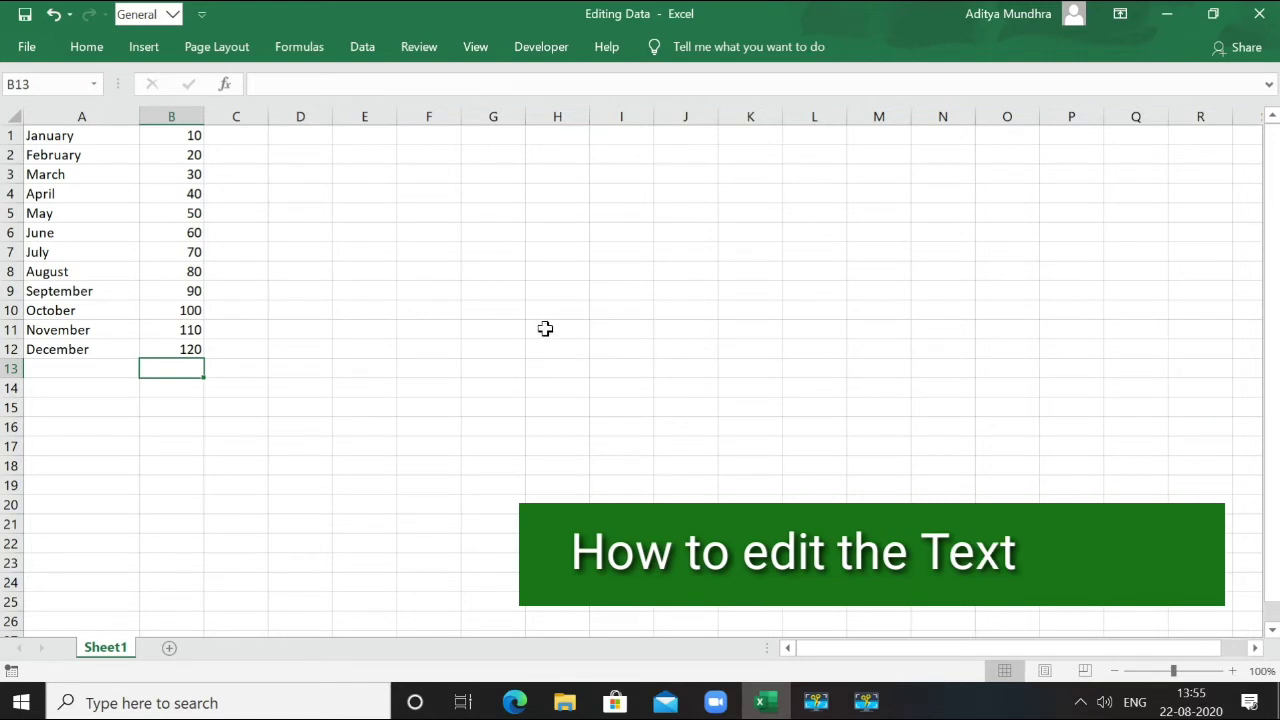
- Retype the endings of the January and November month names in column A
click(82, 141)
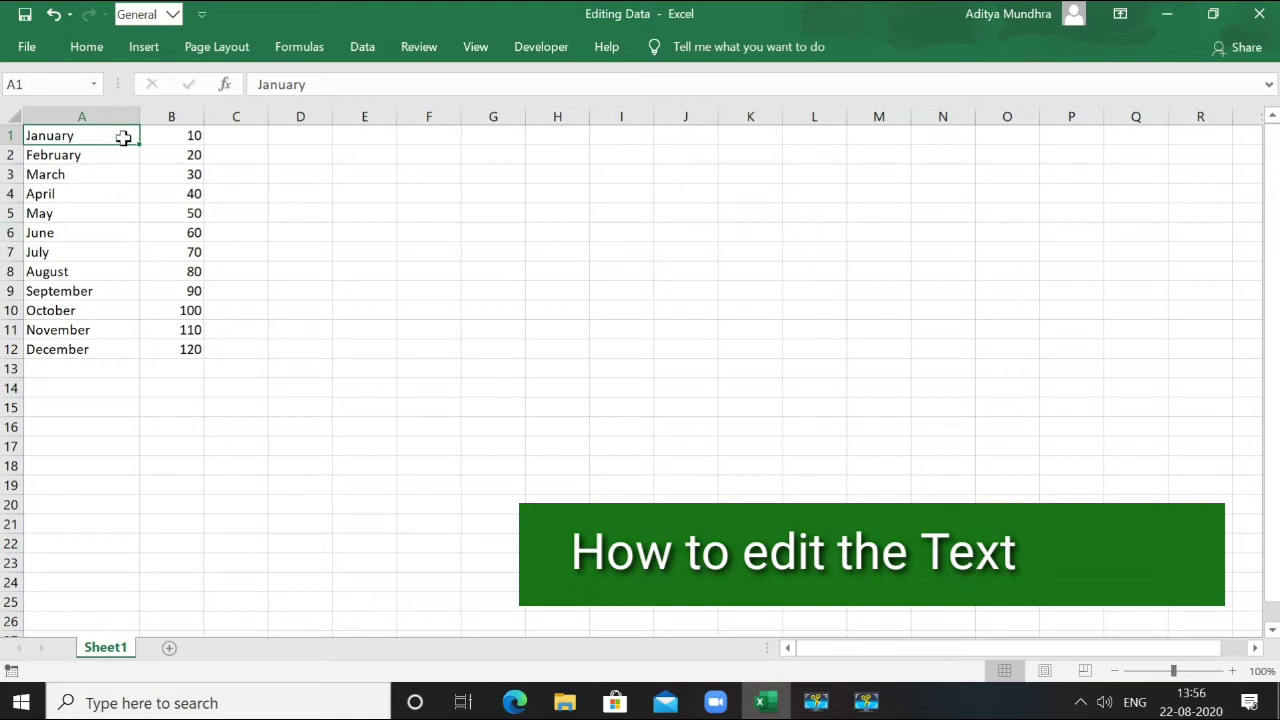
double_click(123, 138)
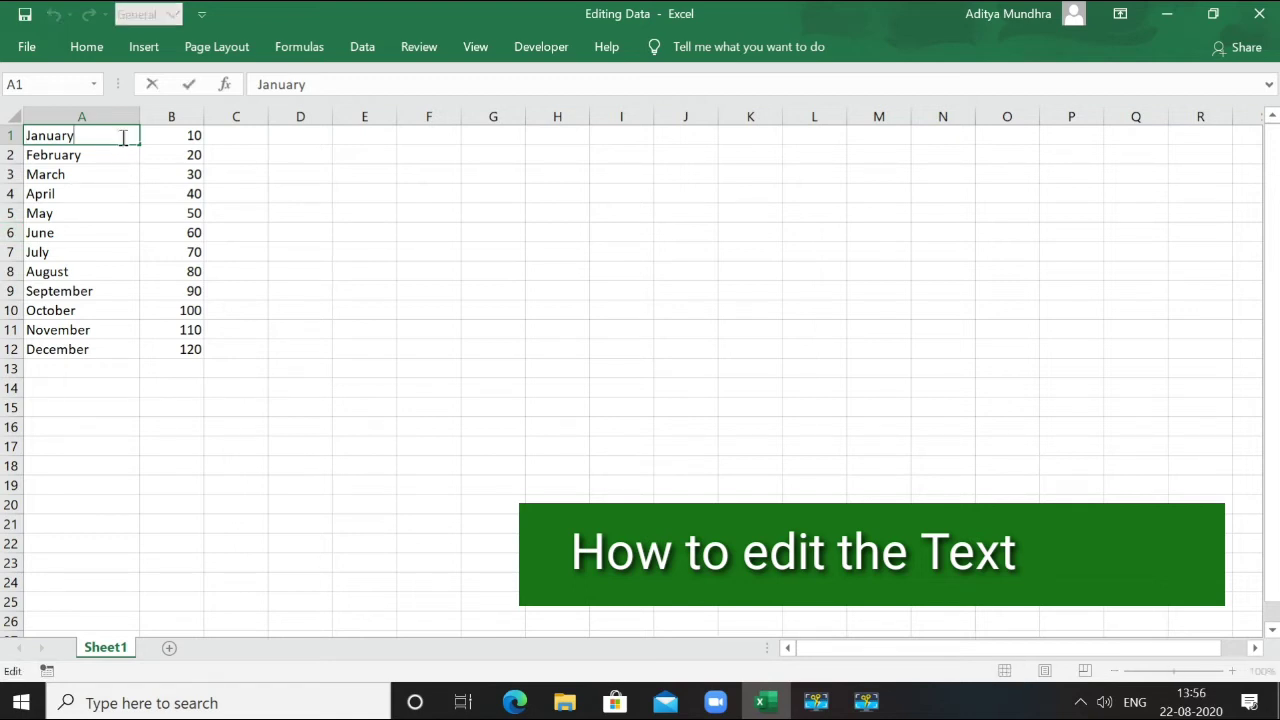
key(BackSpace)
key(BackSpace)
text(r)
text(y)
click(130, 322)
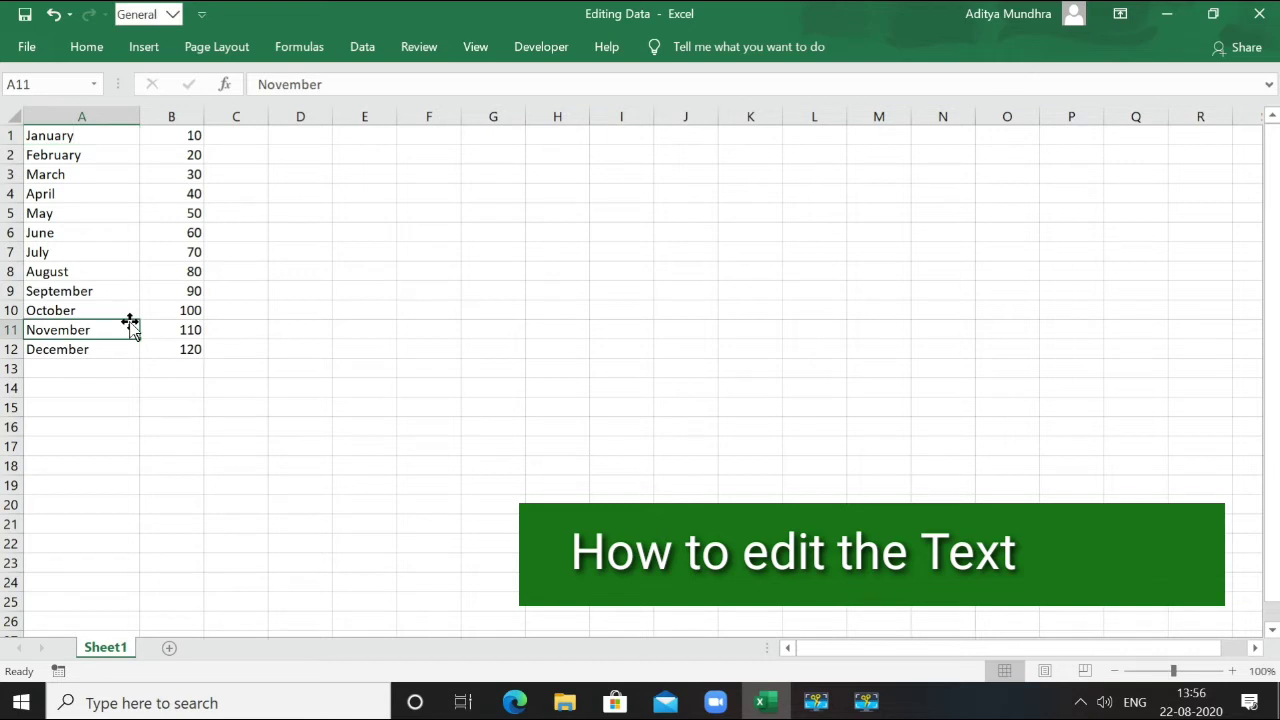
double_click(128, 321)
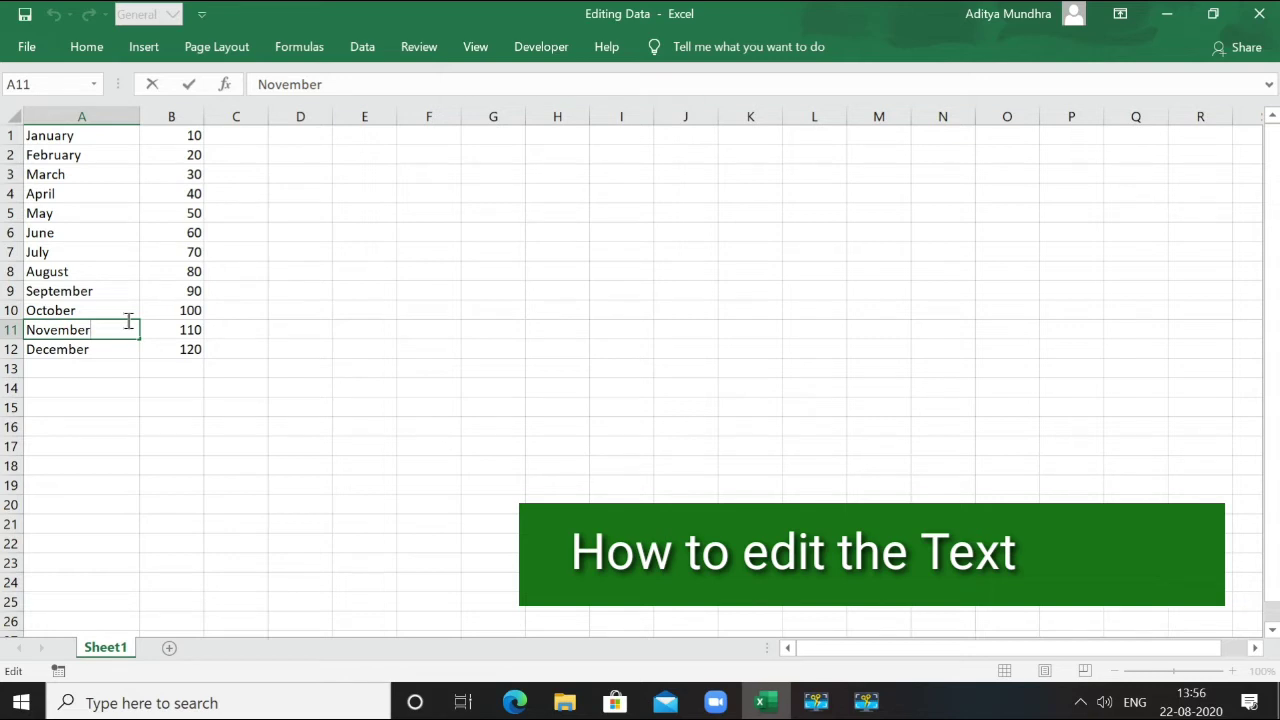
key(BackSpace)
key(BackSpace)
text(er)
click(506, 273)
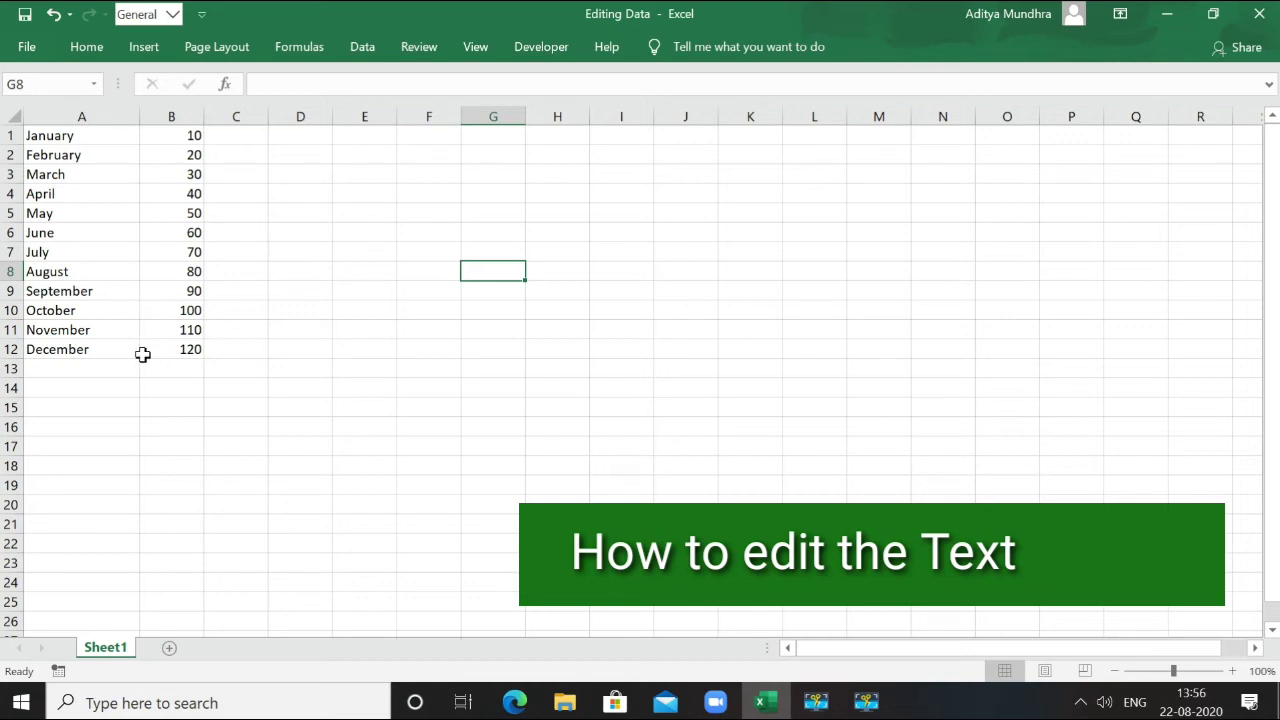
- Replace all occurrences of 'ber' with 'bar' using Find and Replace
key(ctrl+f)
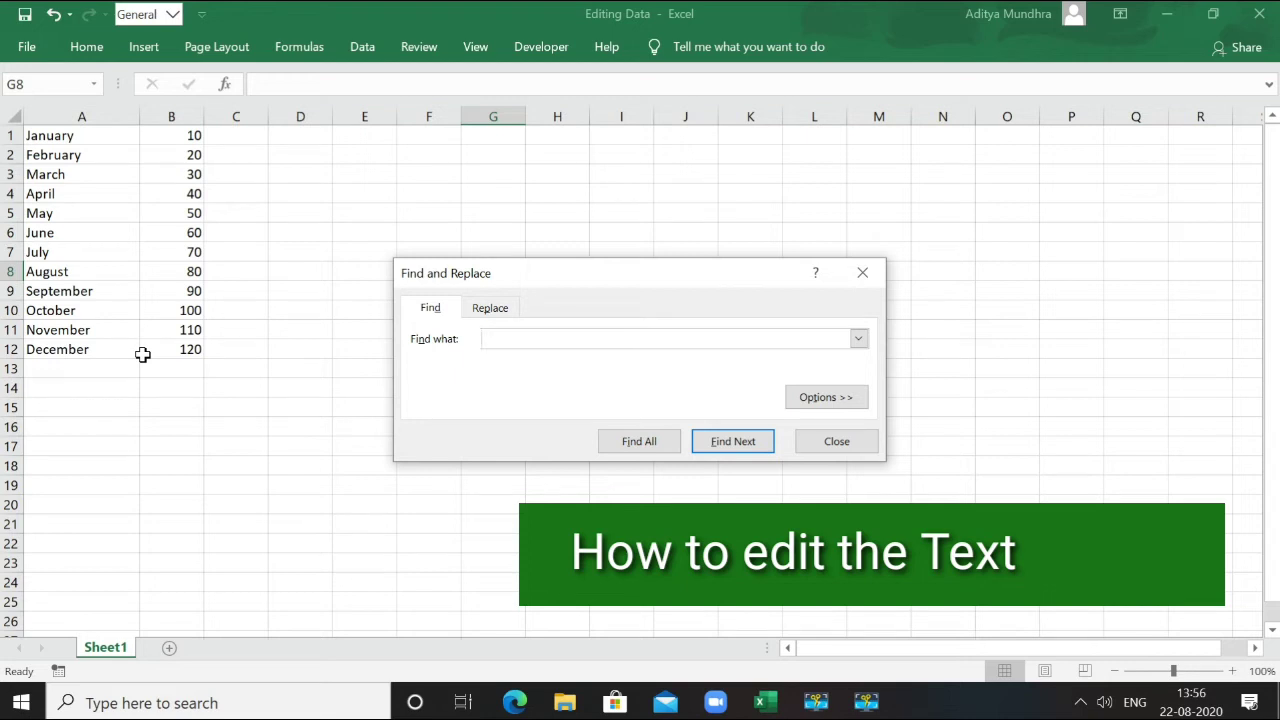
click(497, 313)
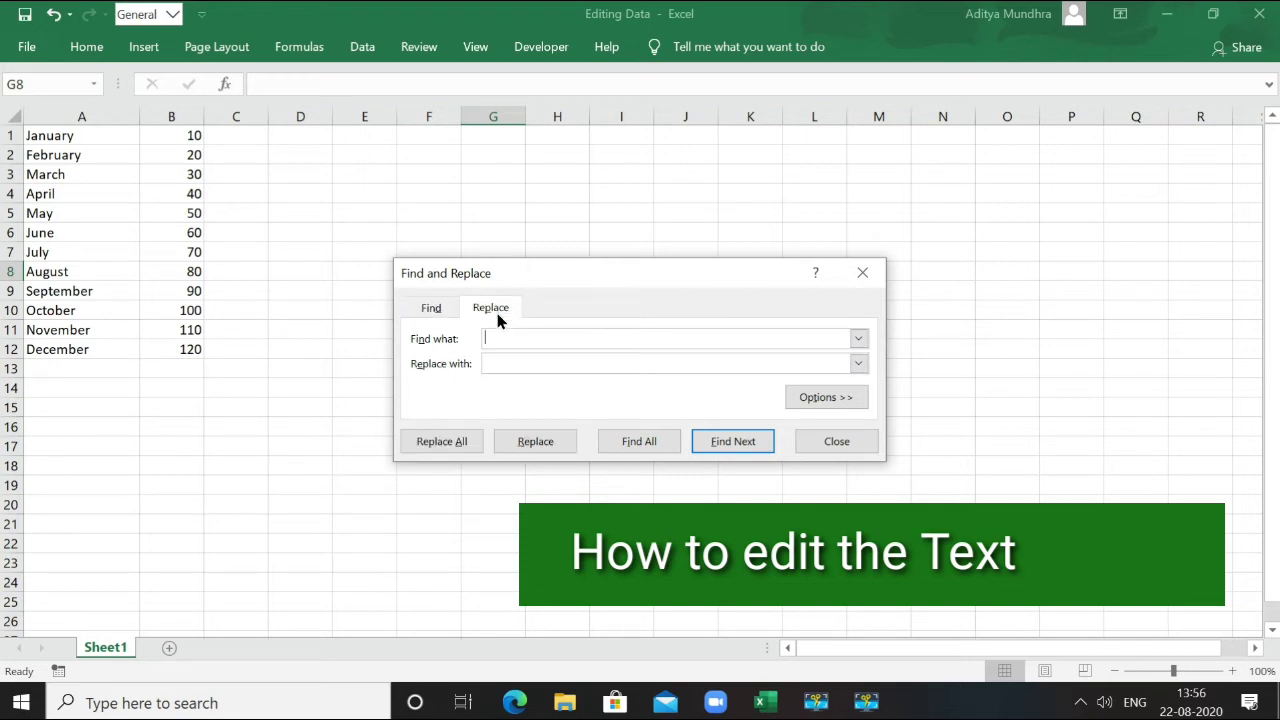
click(878, 276)
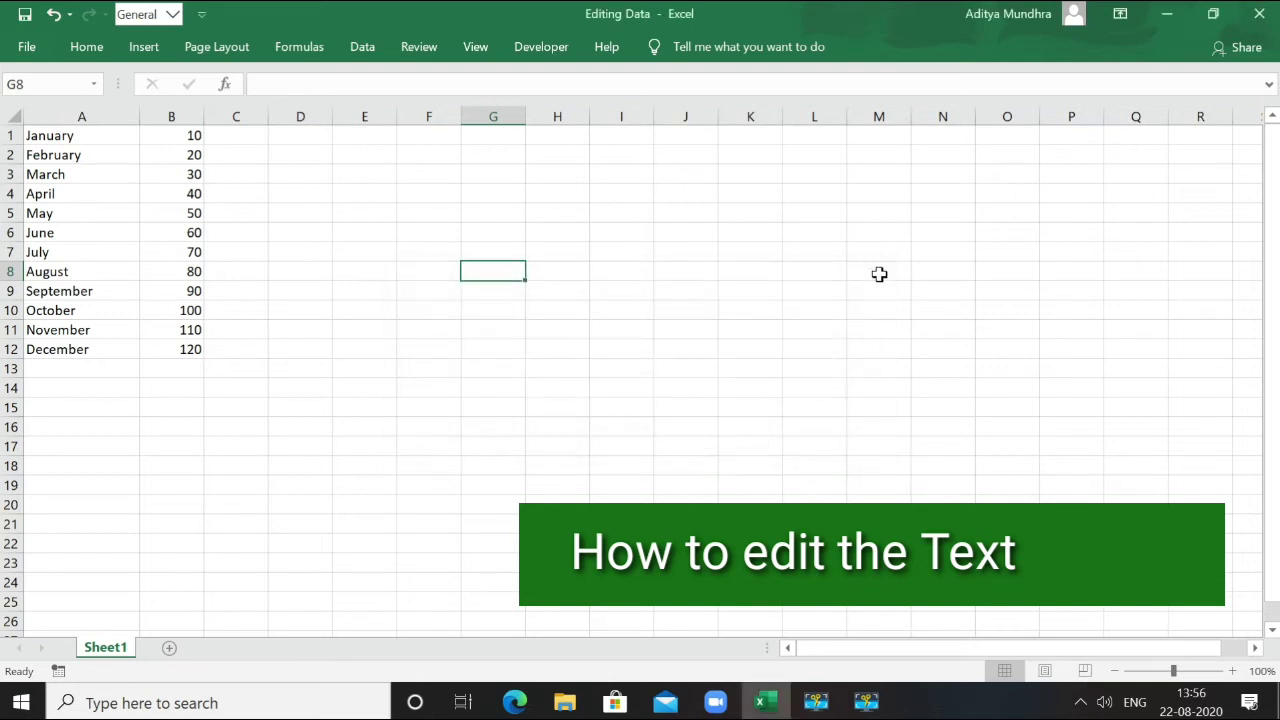
key(ctrl+h)
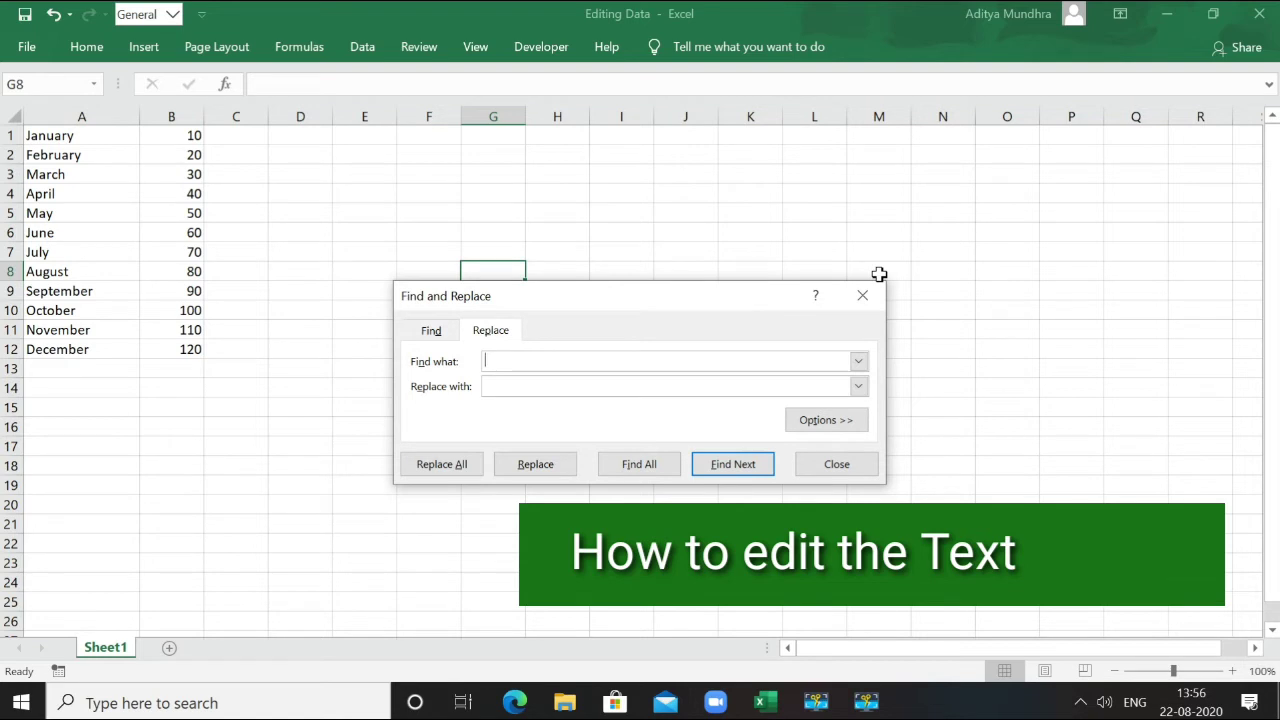
text(ber)
text(bar)
click(448, 466)
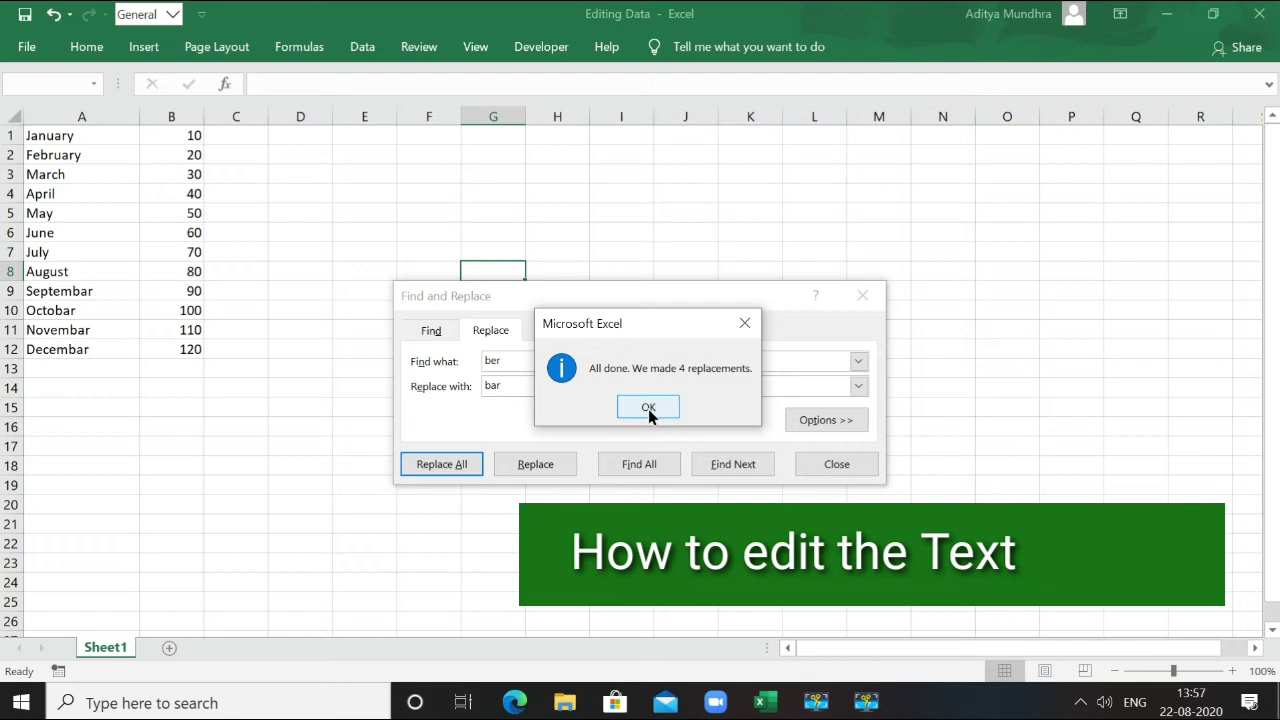
click(648, 409)
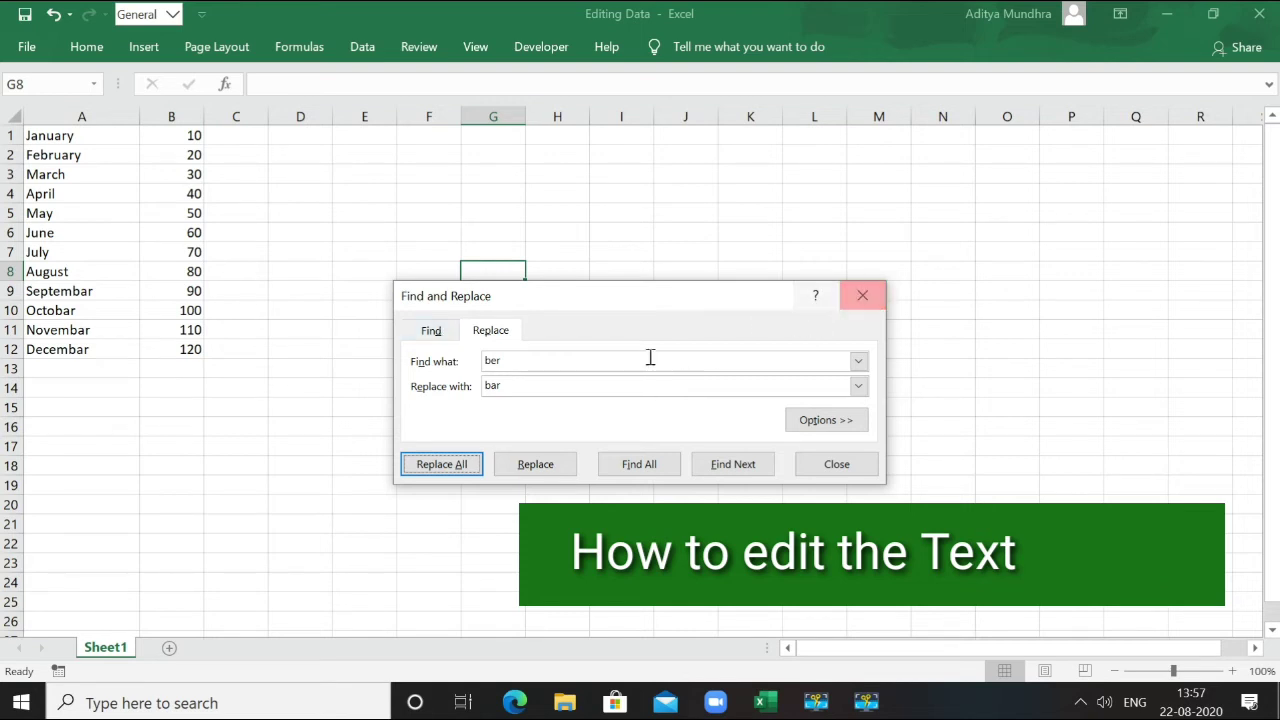
click(862, 296)
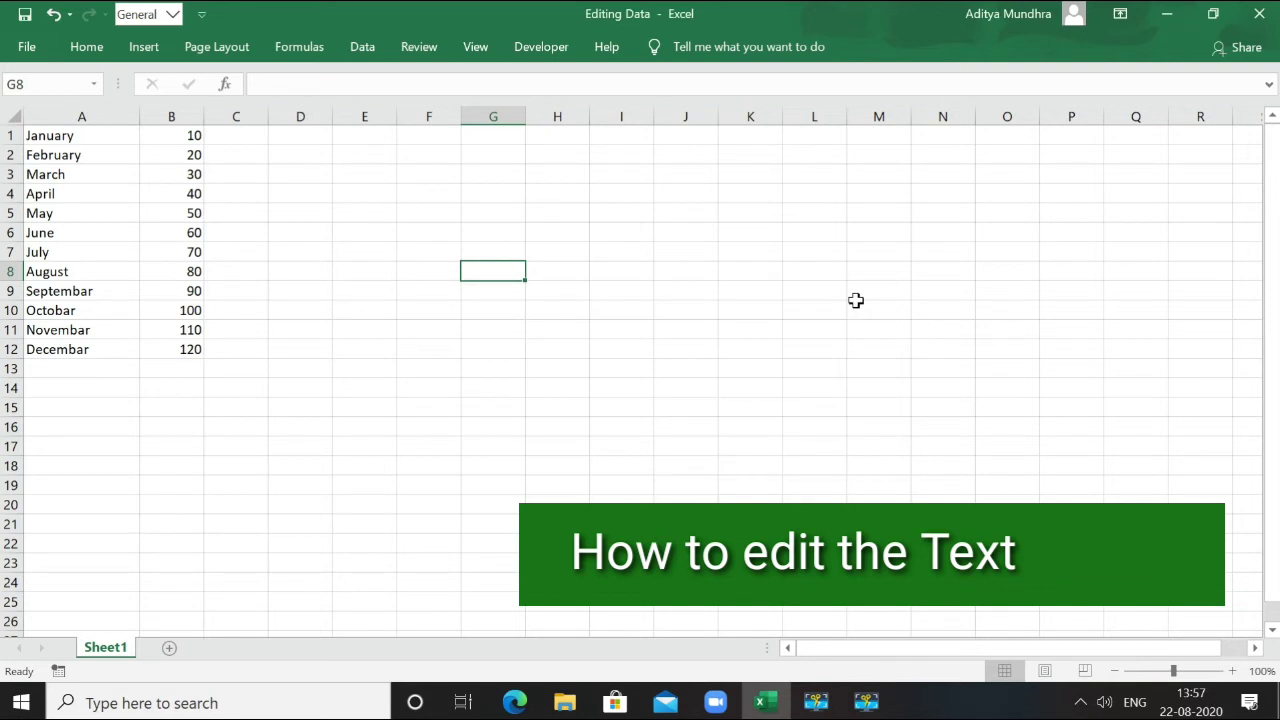
- Enter =SUM(B10:B12) in B13 to show 330, then reselect B13 to check it
click(186, 370)
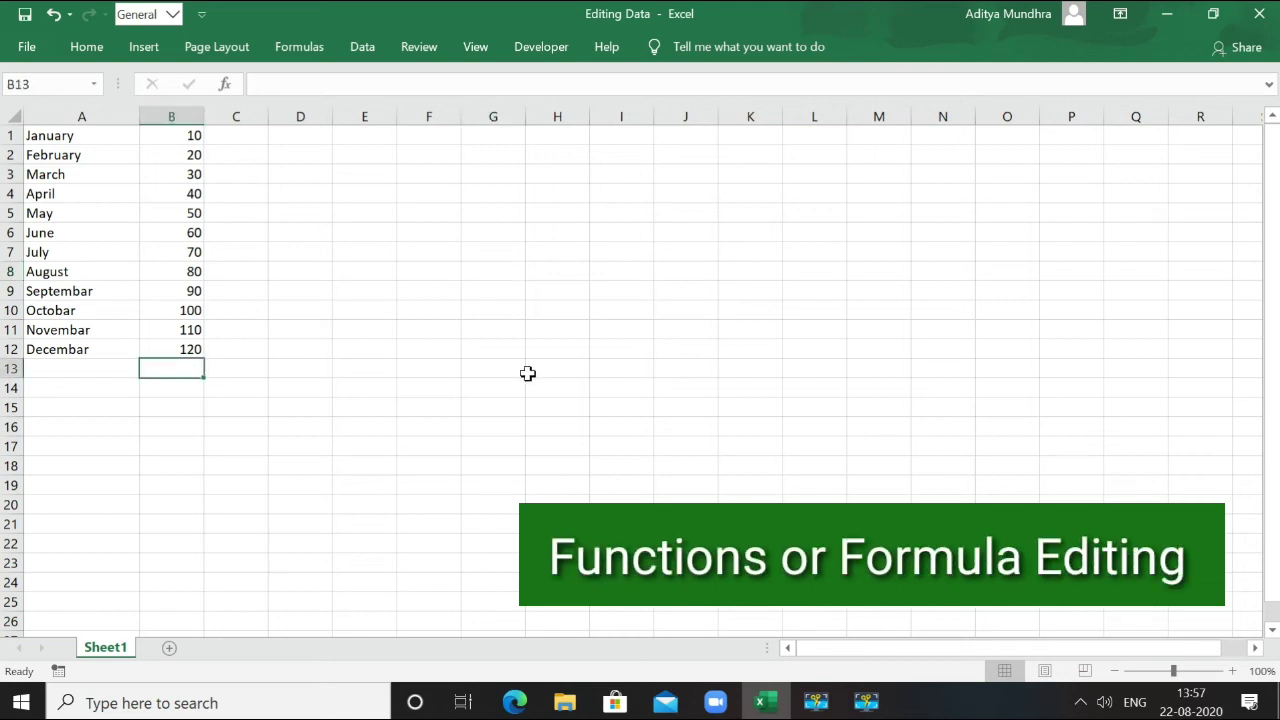
text(=sum)
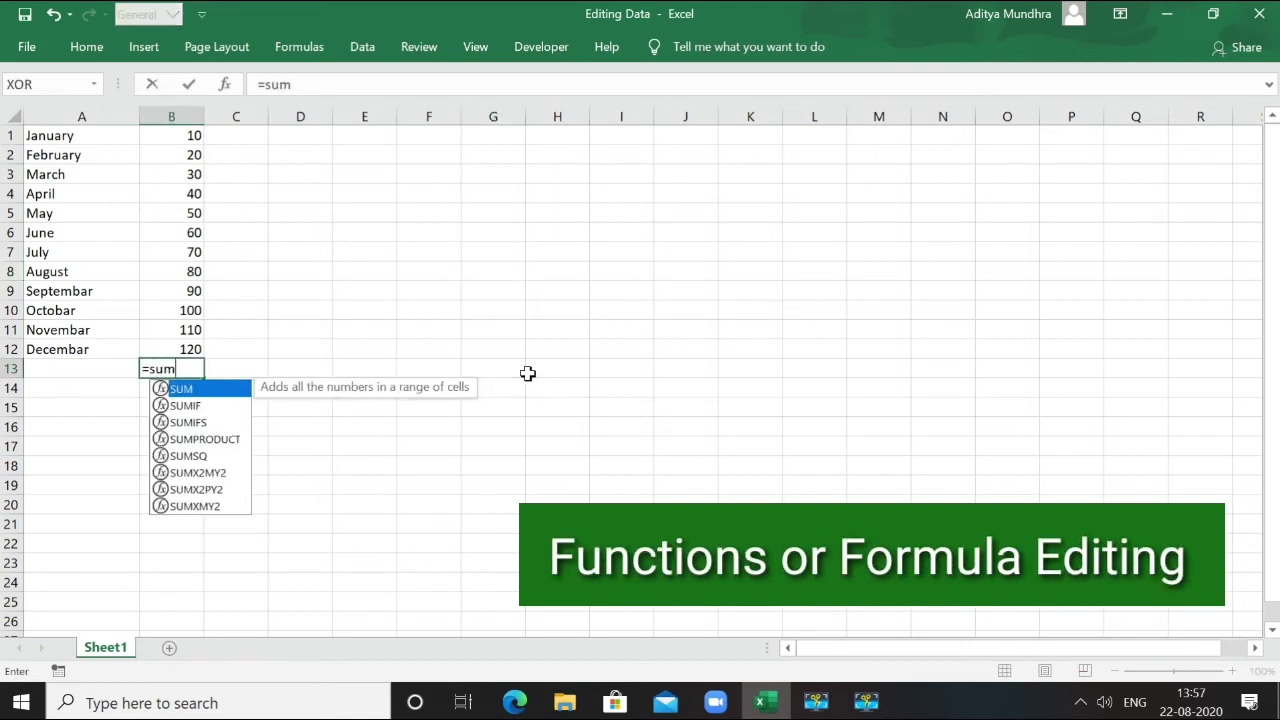
key(Tab)
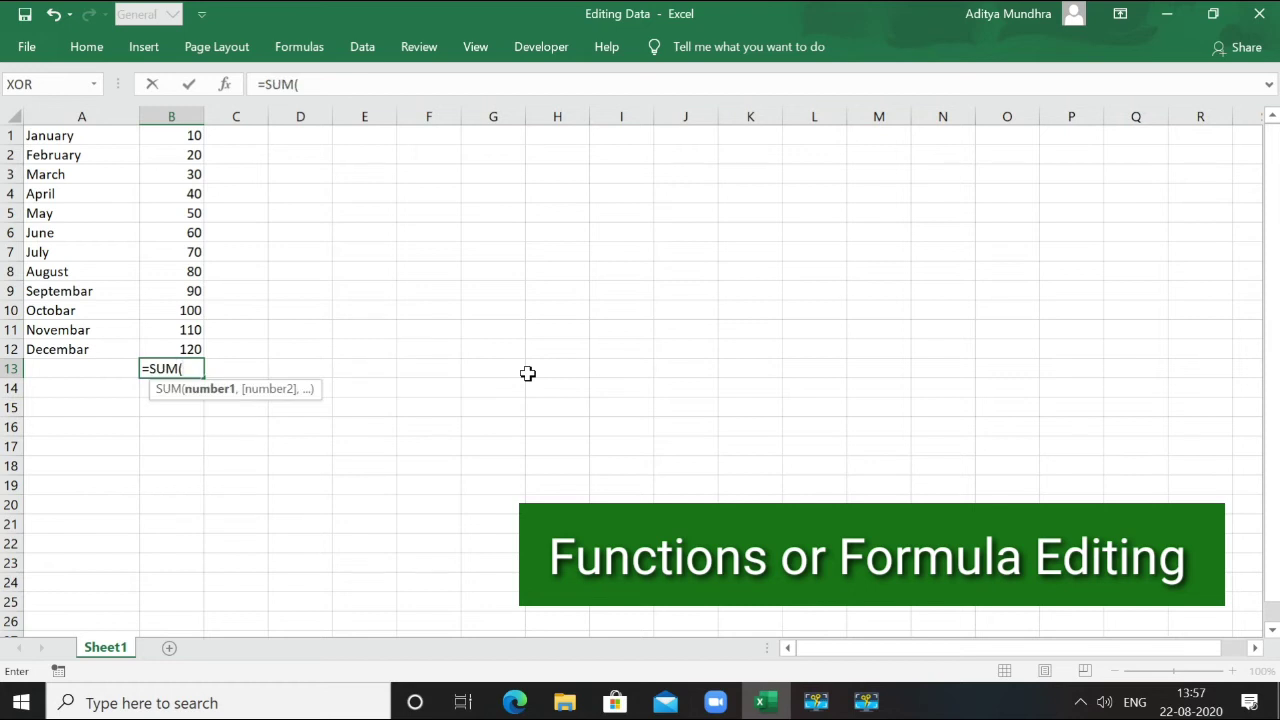
key(Up)
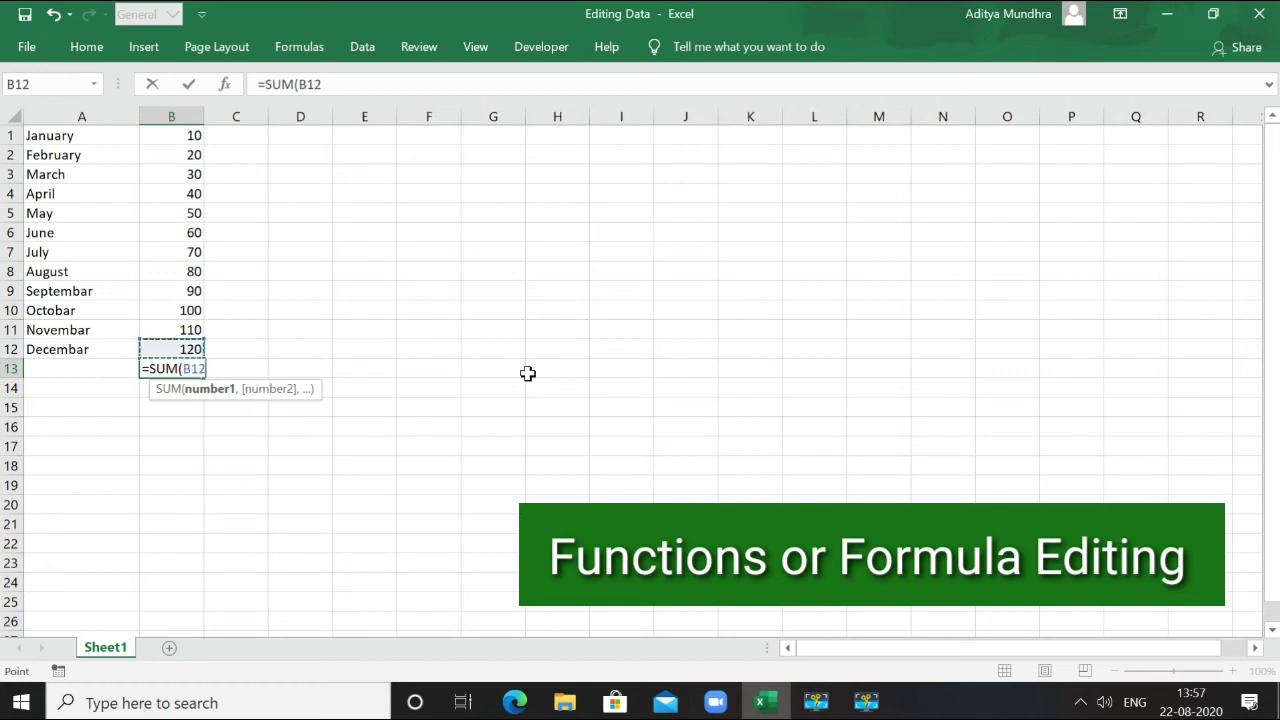
key(shift+Up)
key(shift+Up)
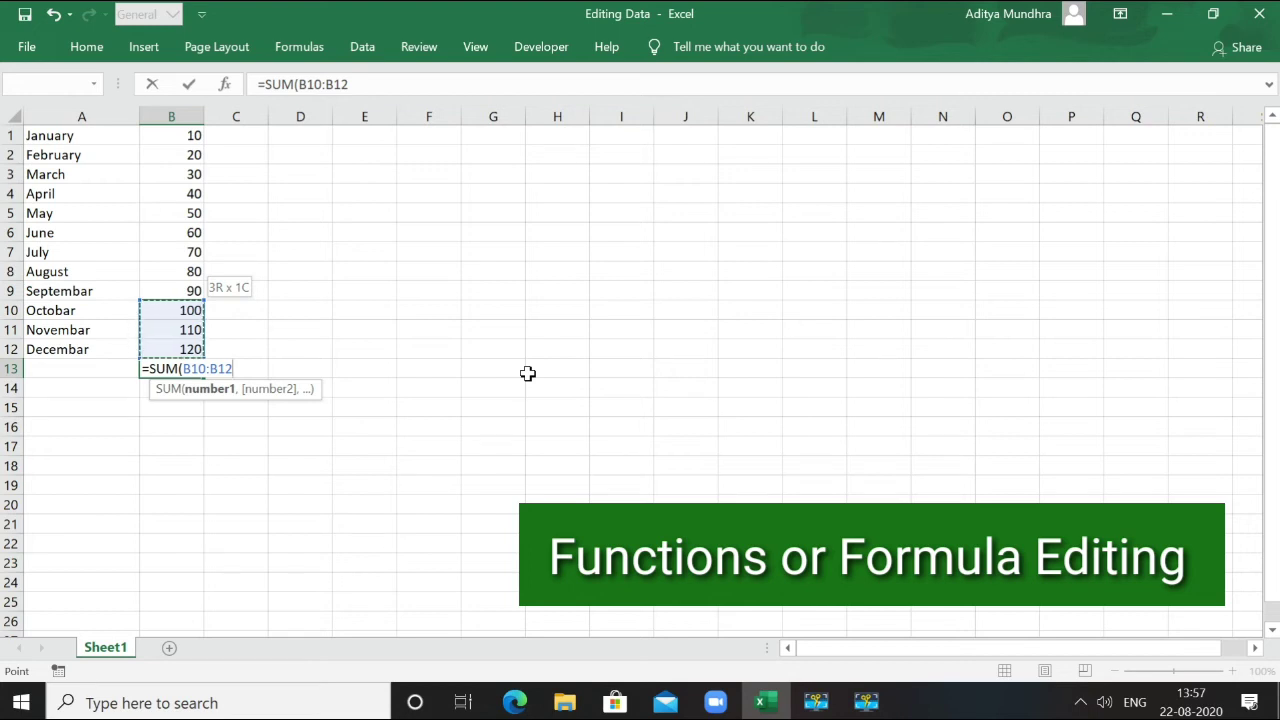
key(Return)
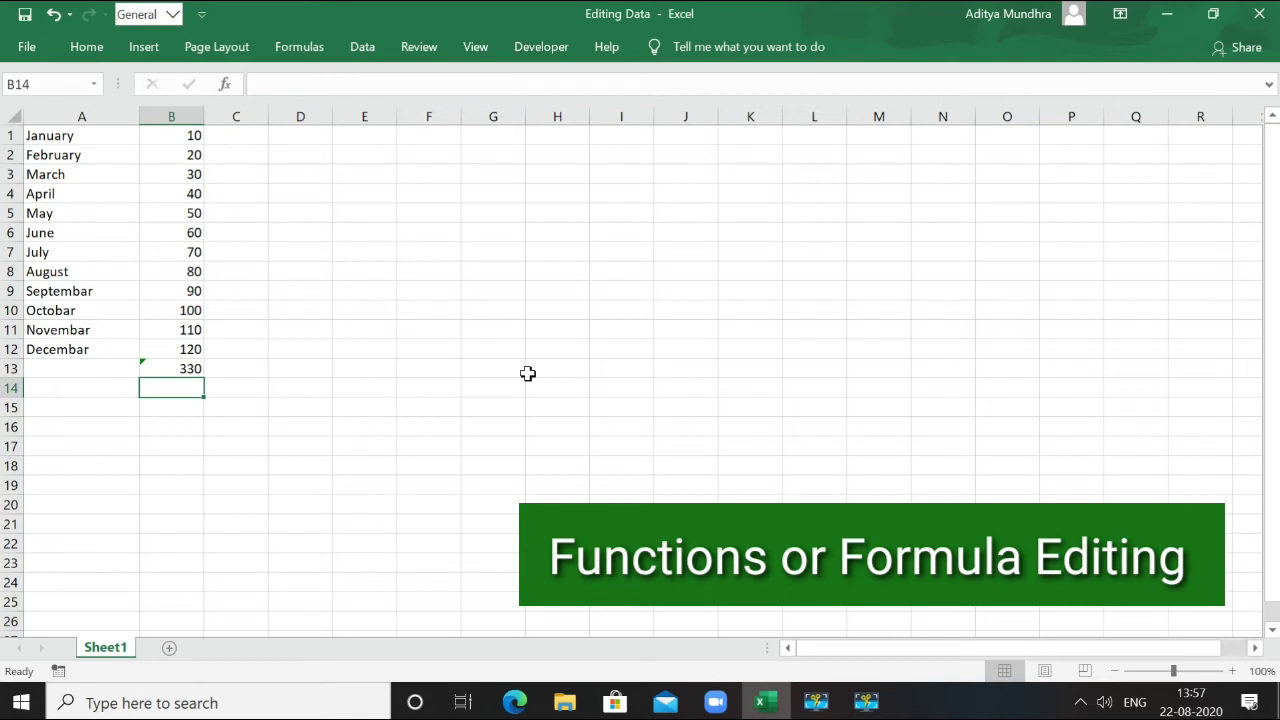
click(194, 367)
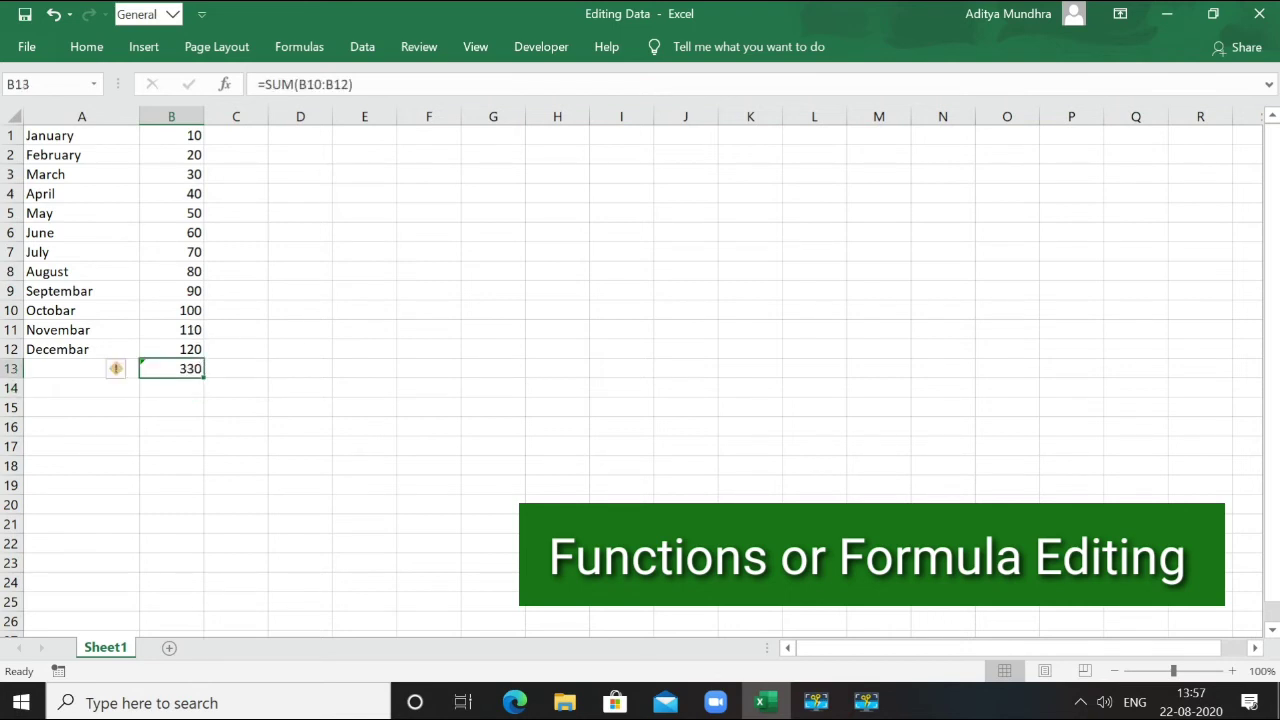
double_click(199, 369)
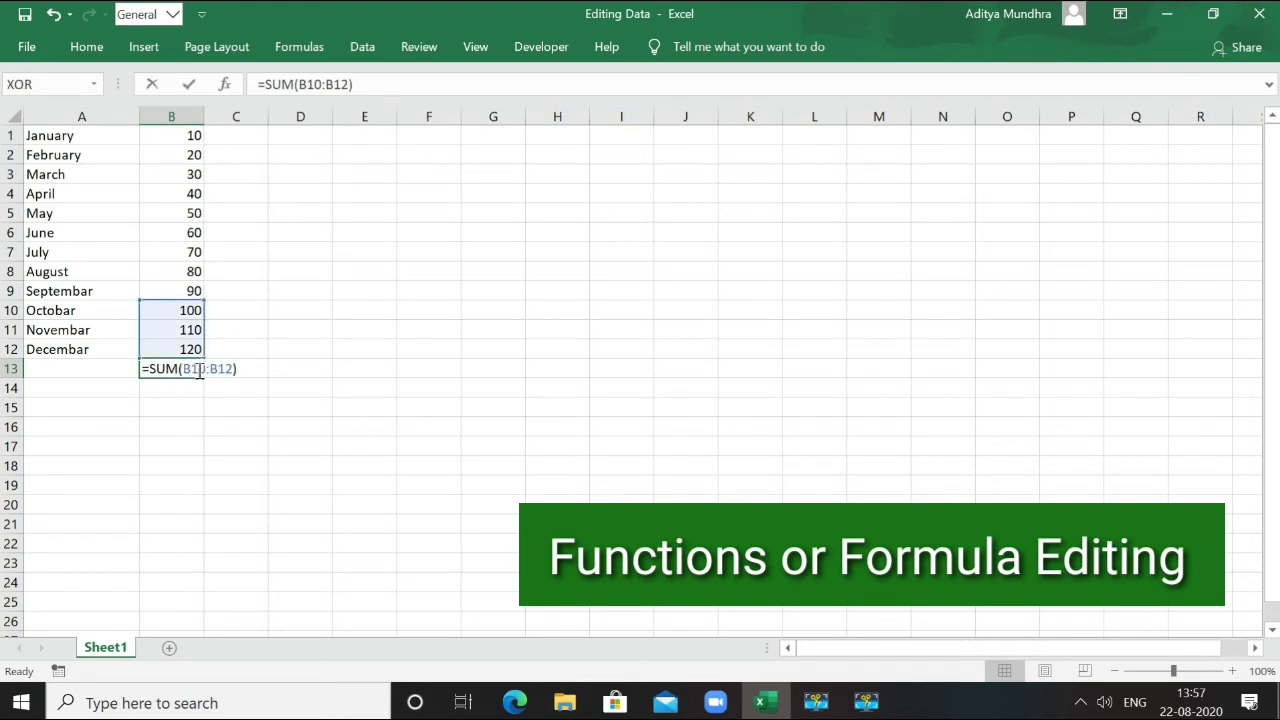
click(240, 503)
click(185, 370)
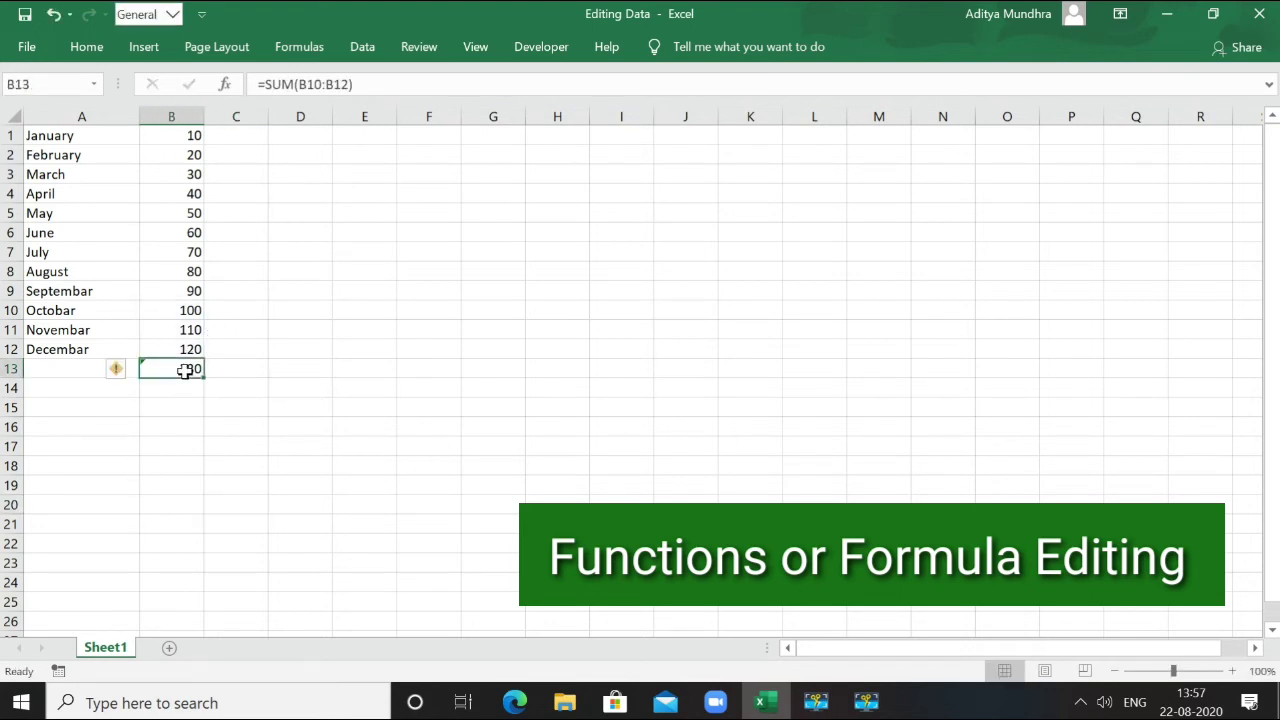
double_click(185, 370)
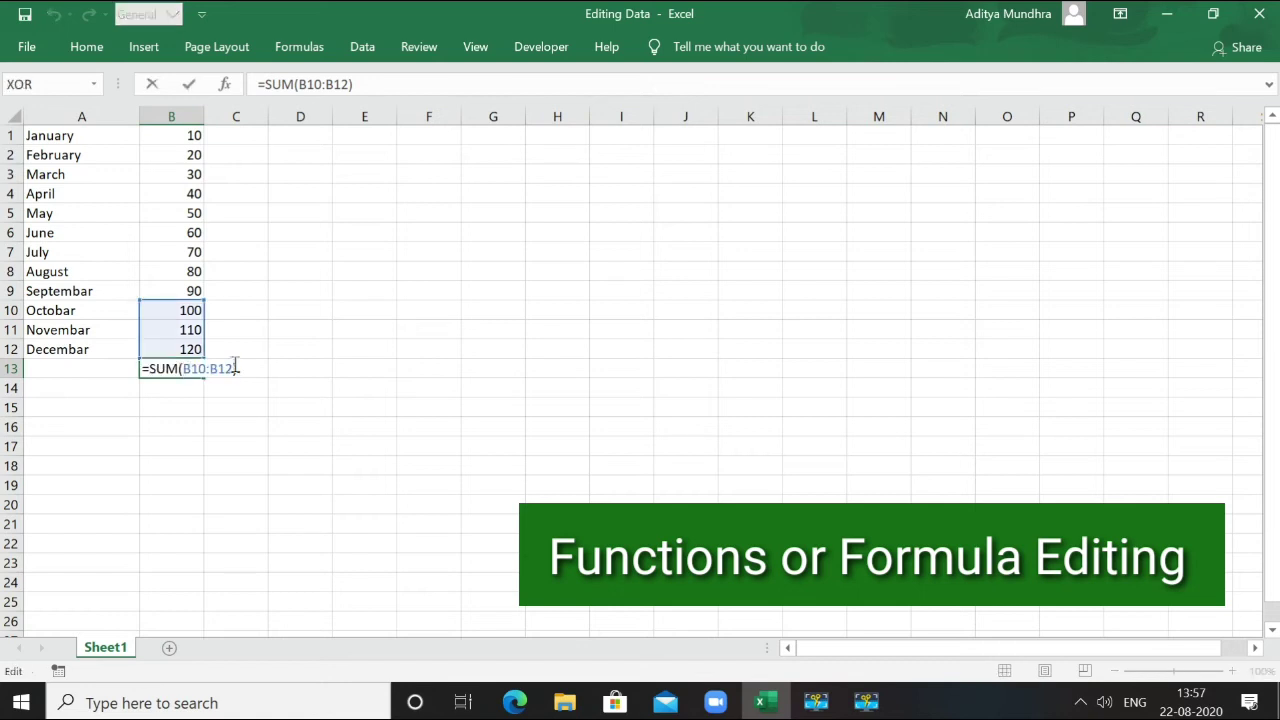
click(203, 446)
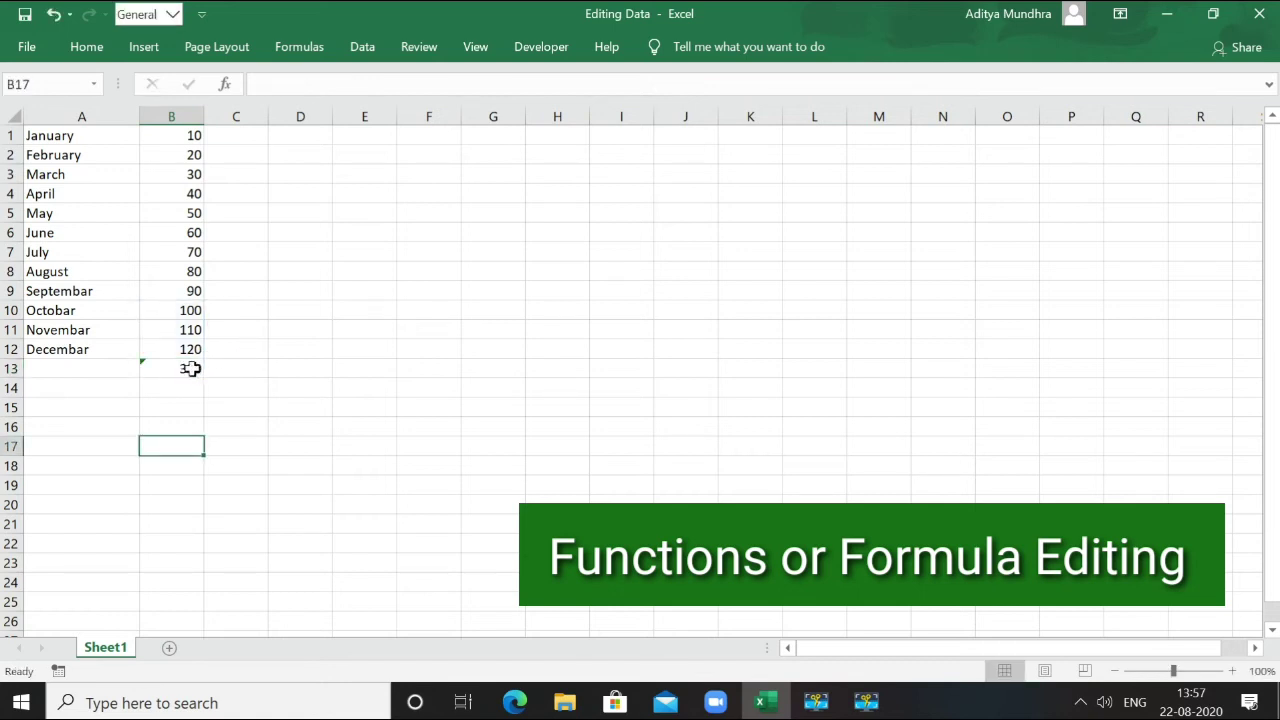
click(190, 368)
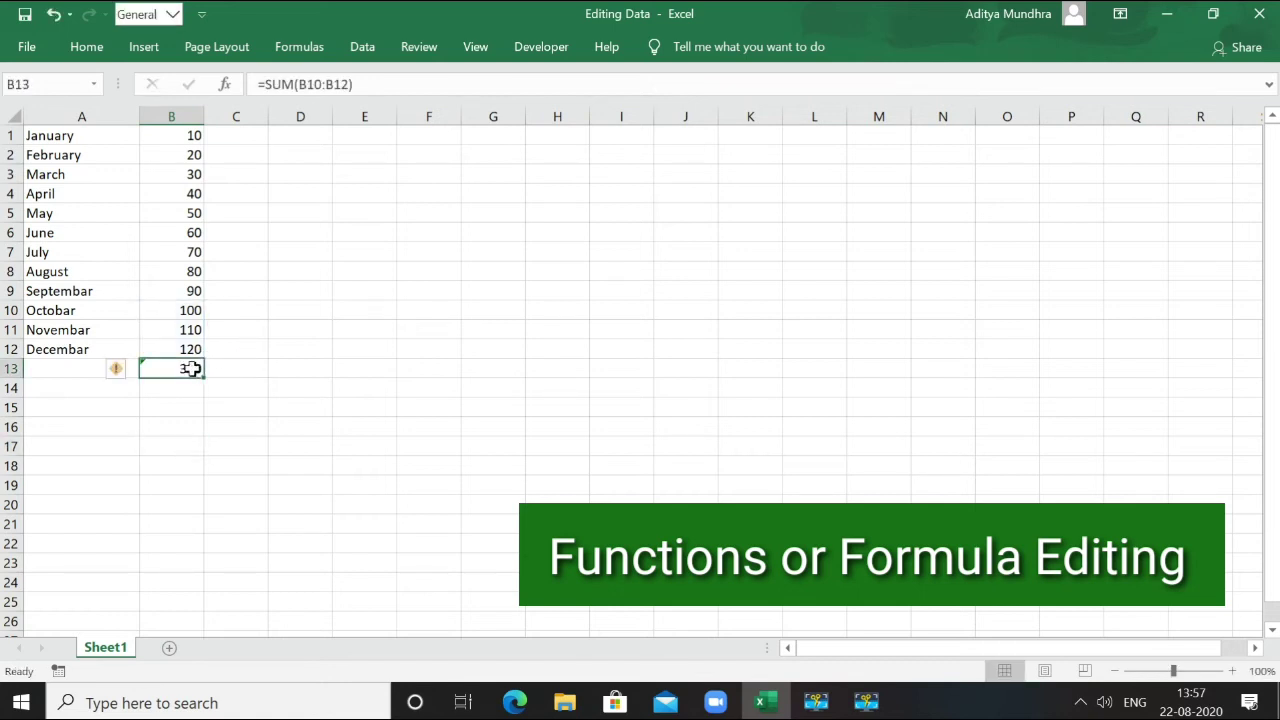
click(442, 84)
click(508, 357)
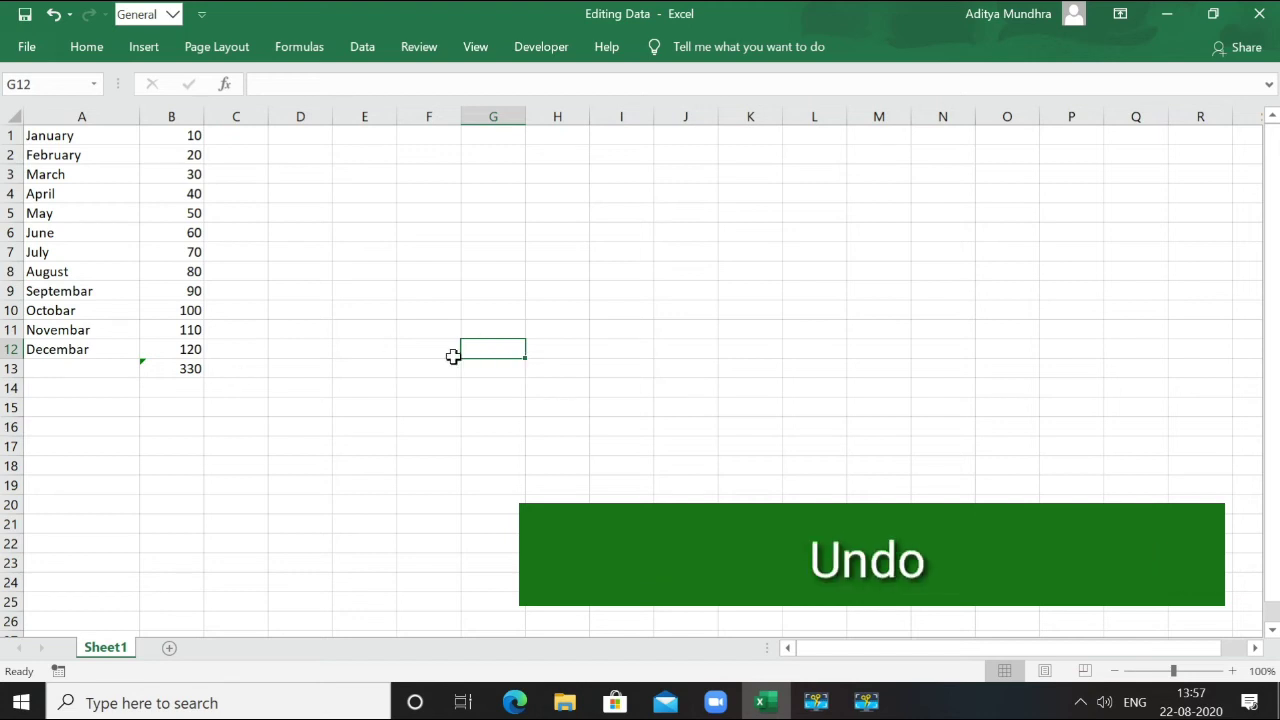
- Type 'adafd' into D9, undo that entry, then redo it so it returns
click(273, 376)
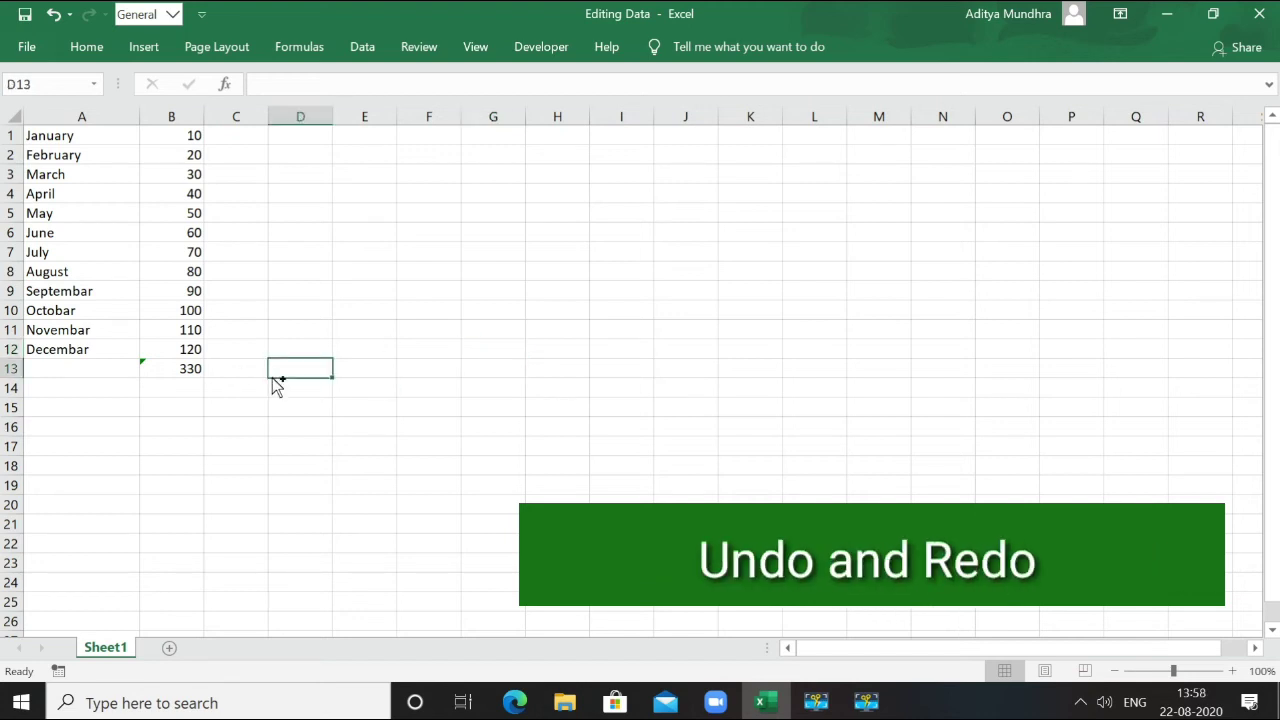
key(ctrl+z)
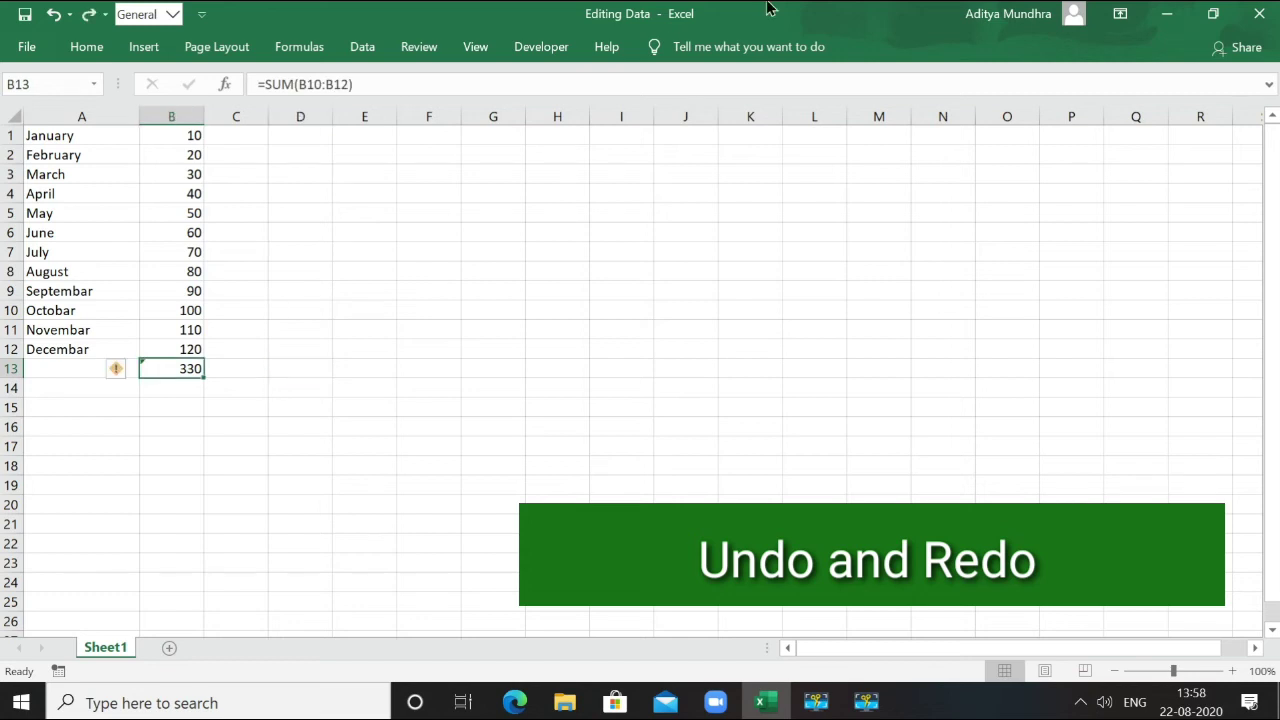
click(310, 293)
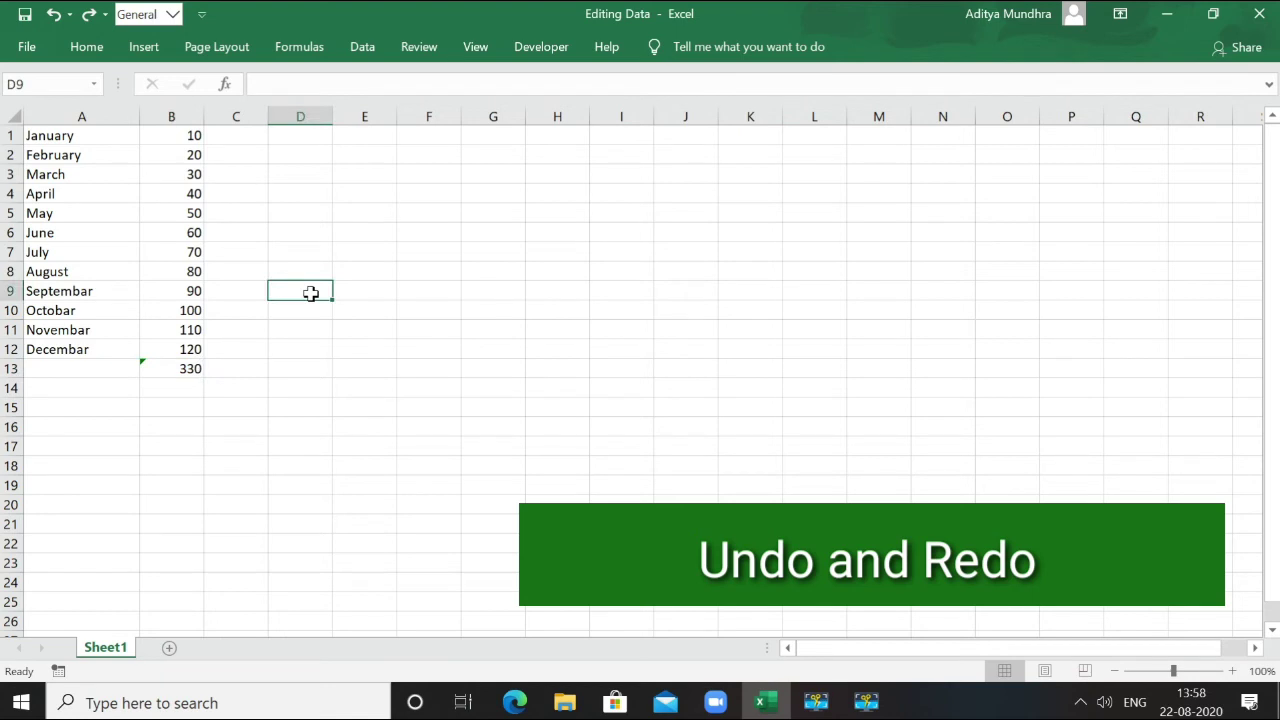
text(adafd)
key(Return)
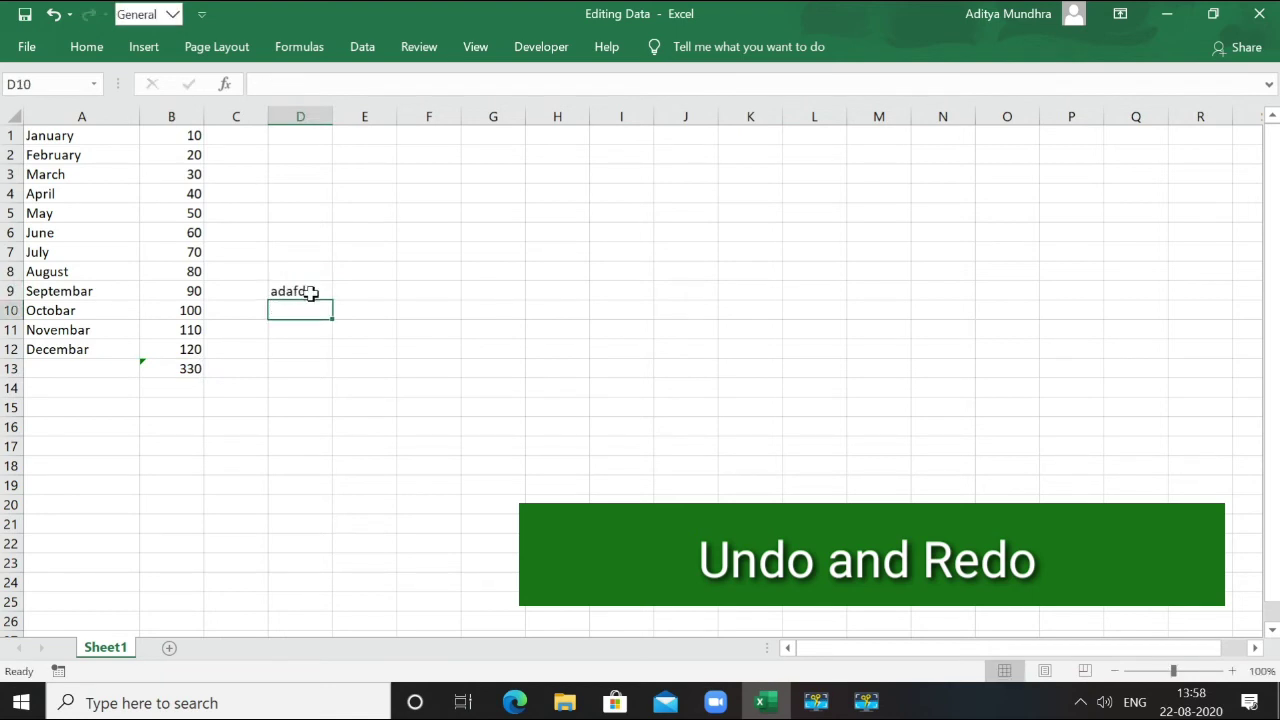
key(ctrl+z)
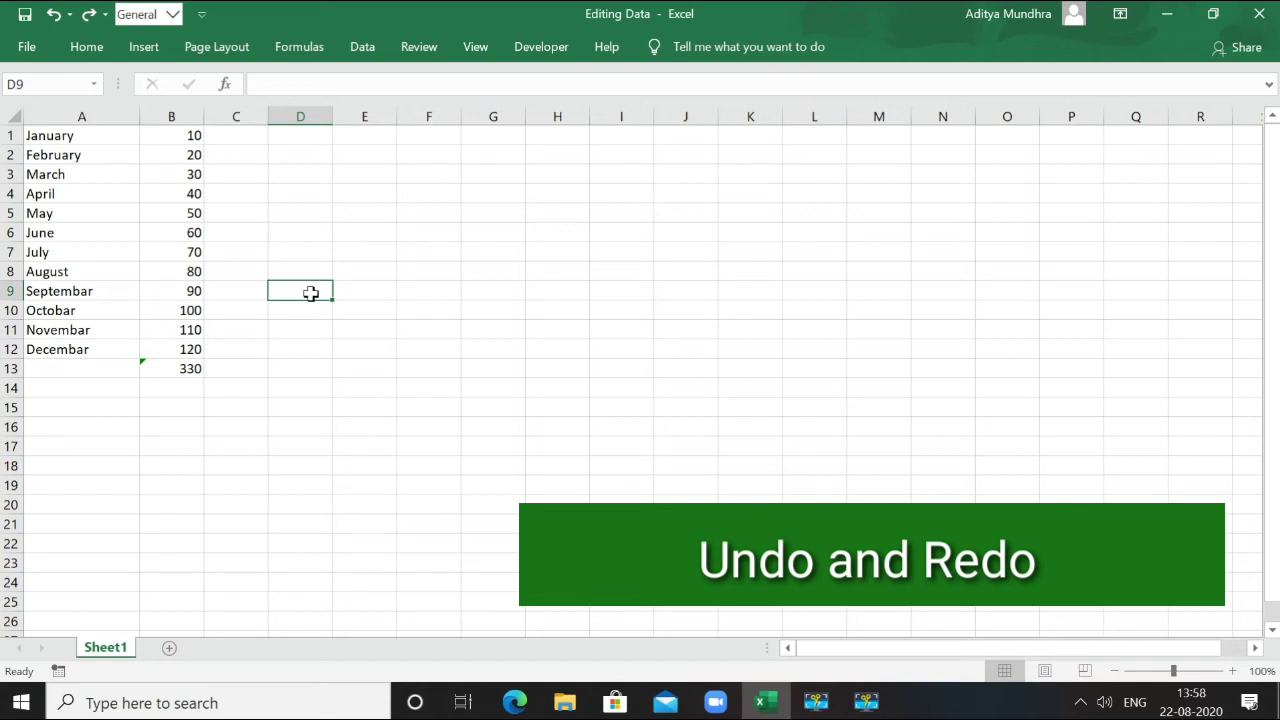
key(ctrl+y)
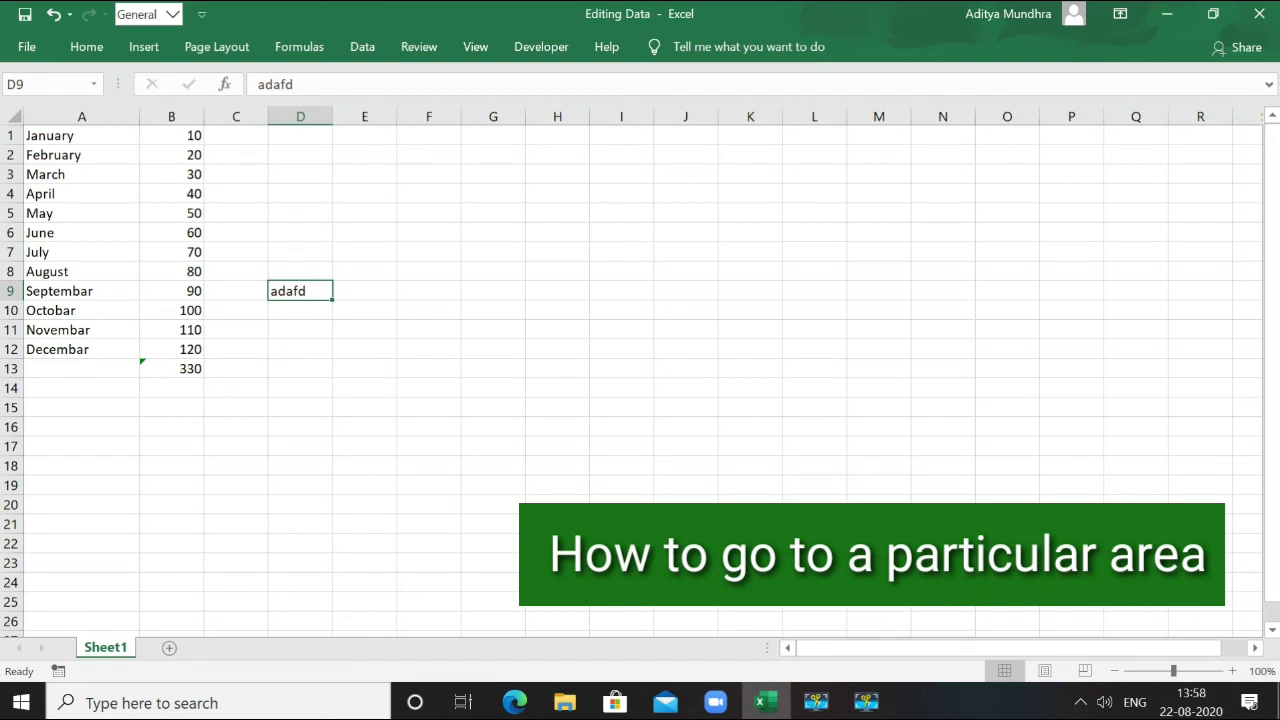
- Jump to cell H90 through the Go To dialog with reference H90
click(91, 47)
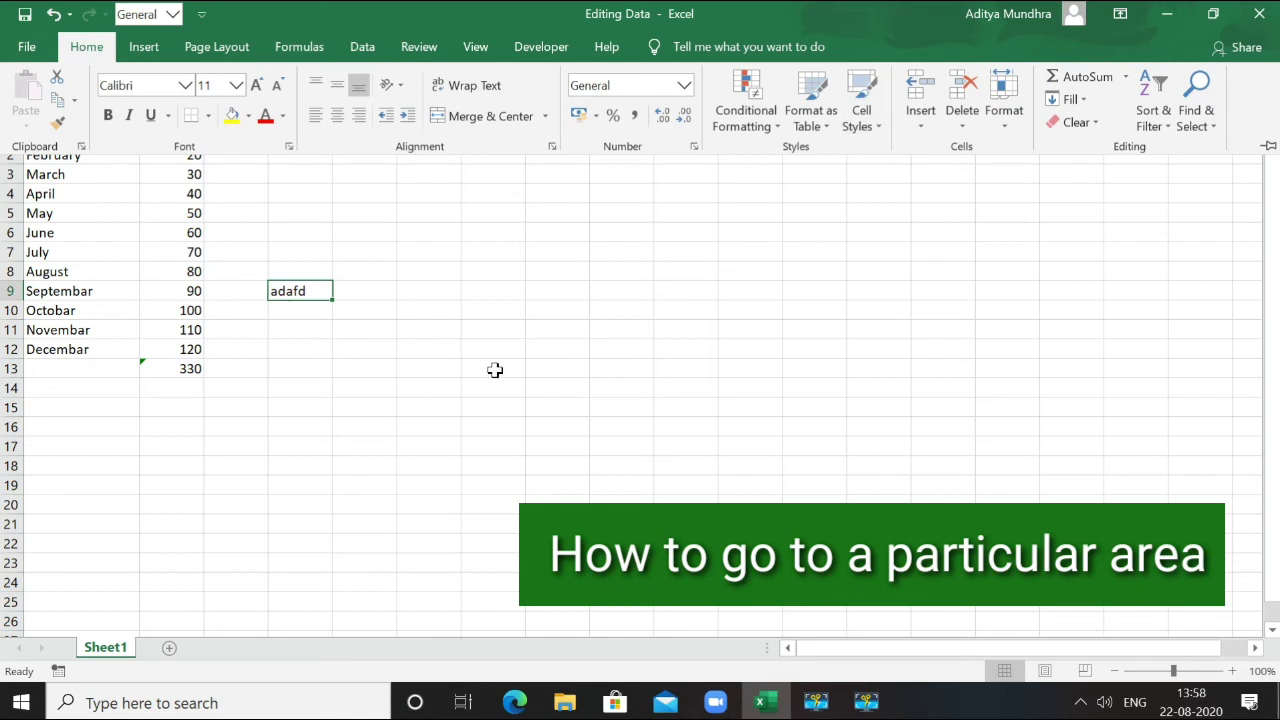
click(664, 353)
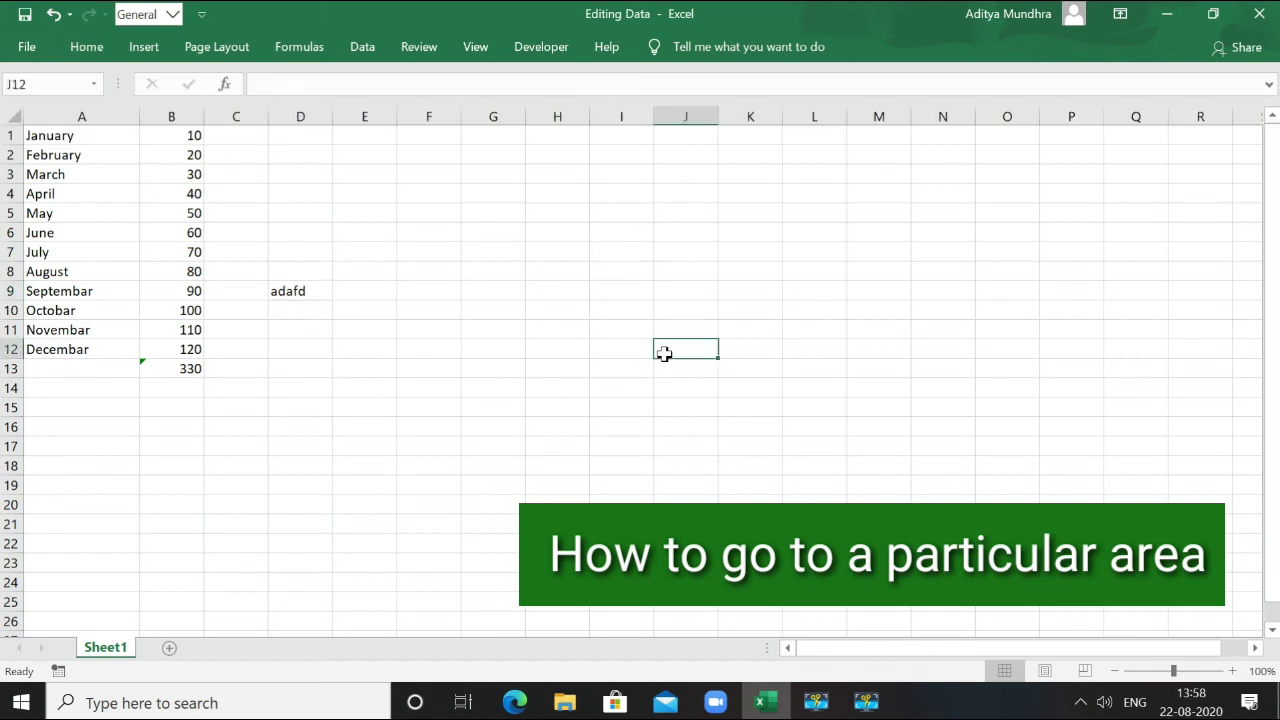
key(ctrl+g)
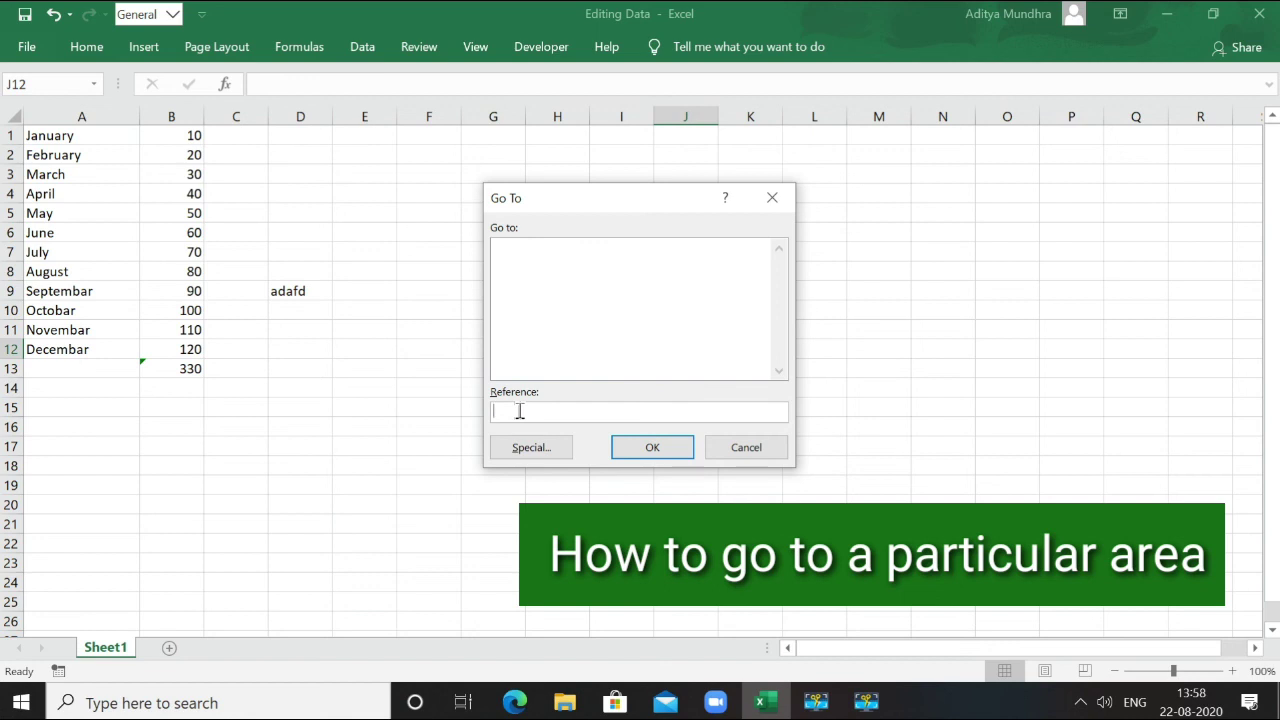
text(h90)
key(BackSpace)
key(BackSpace)
key(BackSpace)
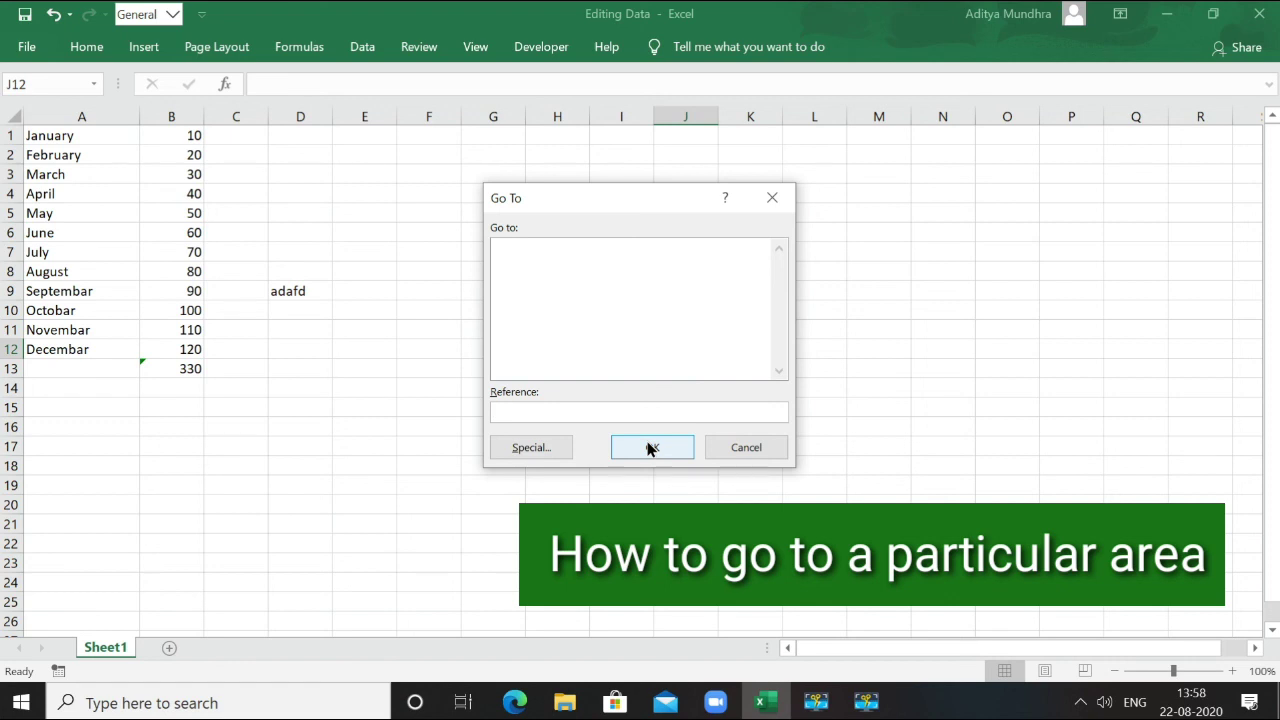
text(H90)
click(648, 449)
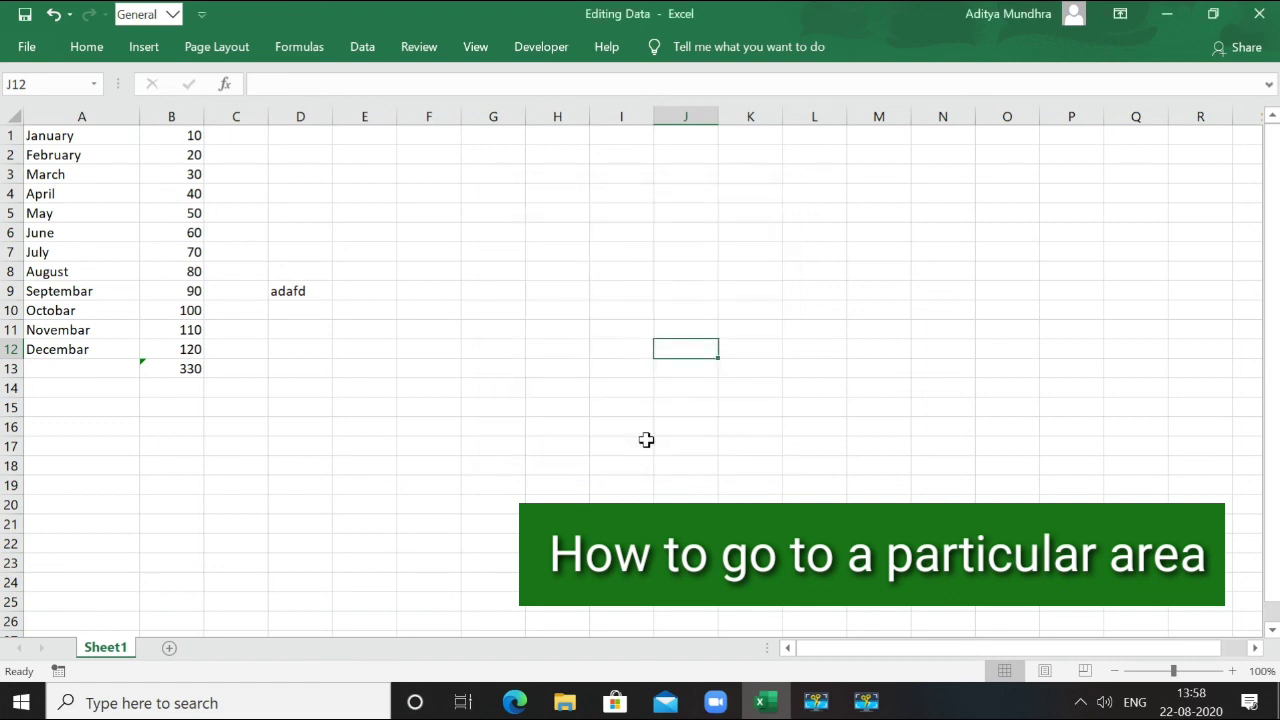